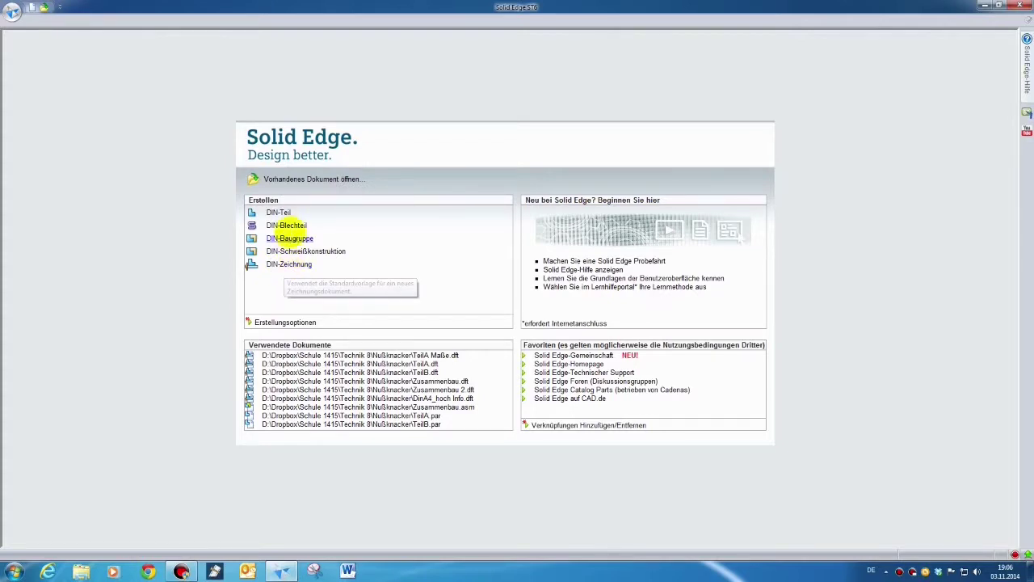
Create a new DIN-Teil part document in a maximized window and switch it to sequential modeling
click(278, 212)
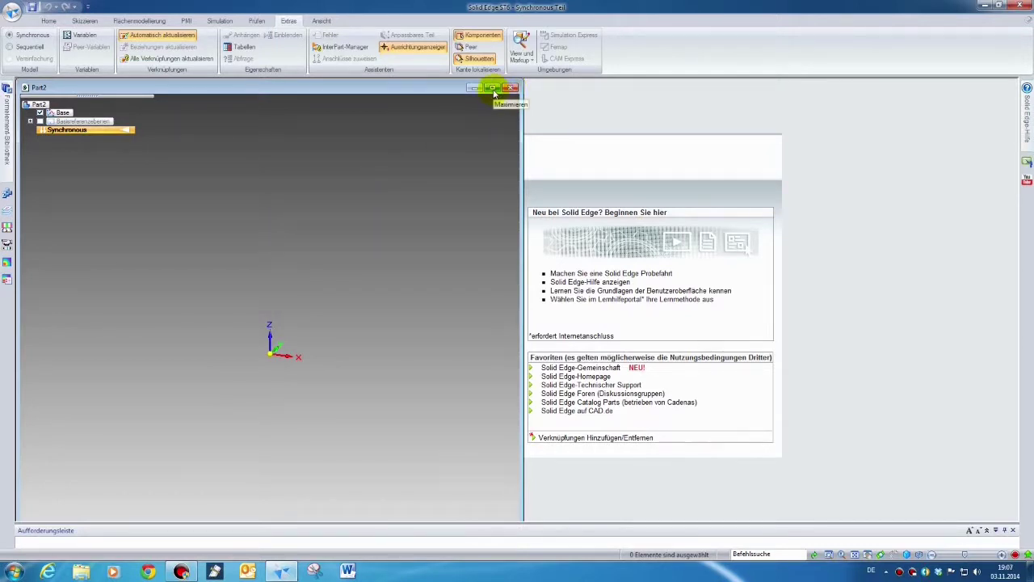
click(493, 88)
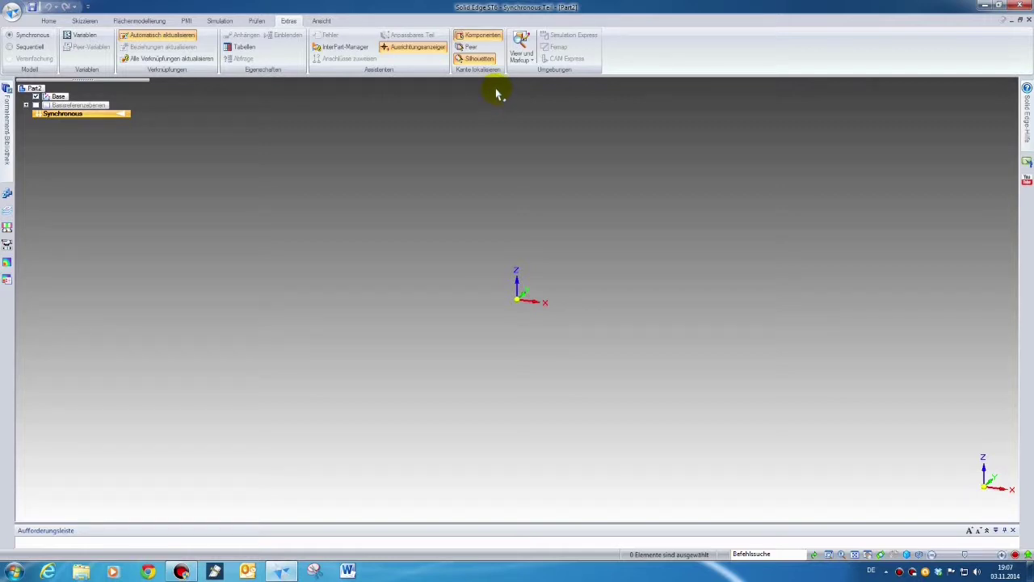
click(11, 47)
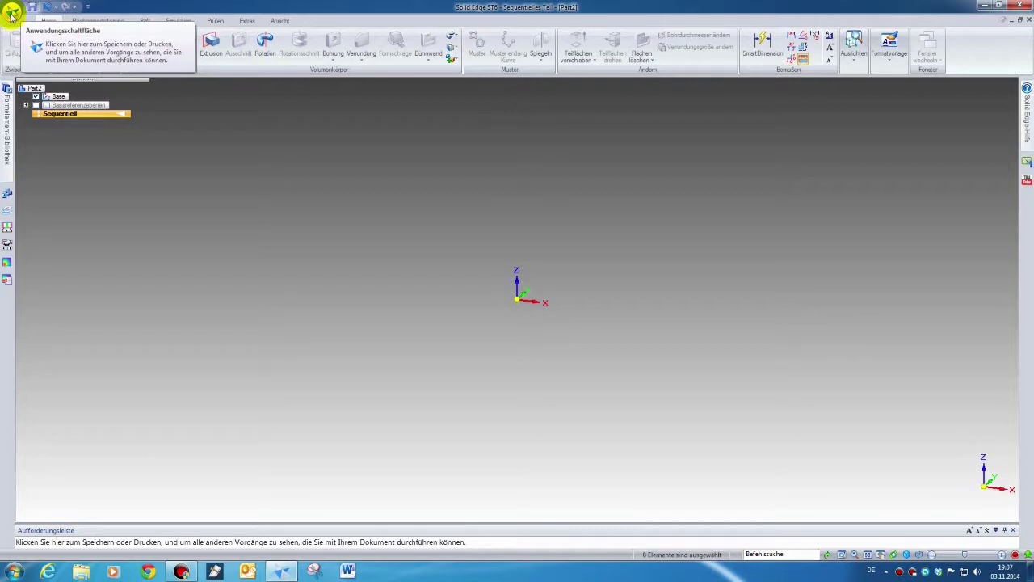
click(12, 14)
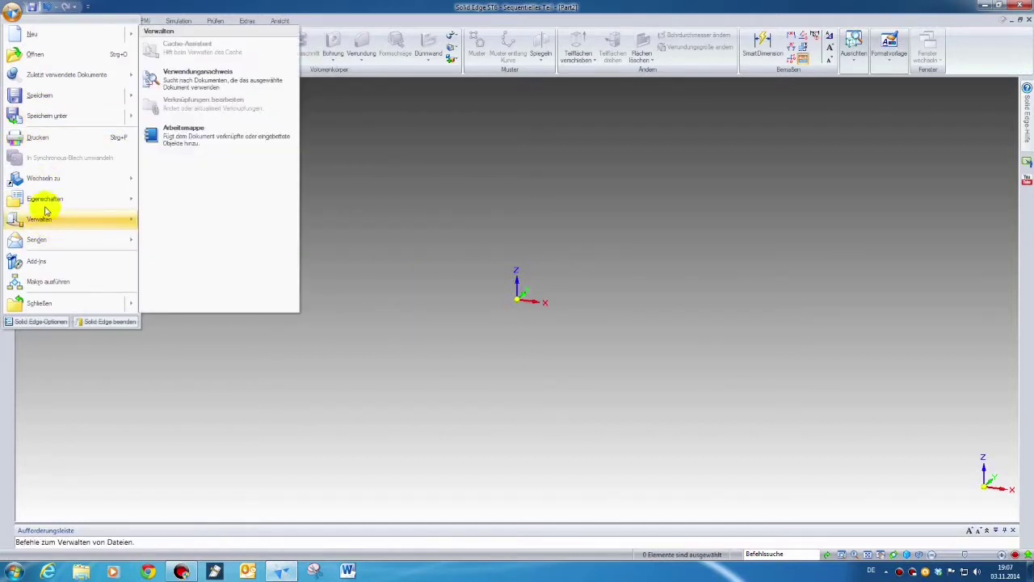
click(143, 8)
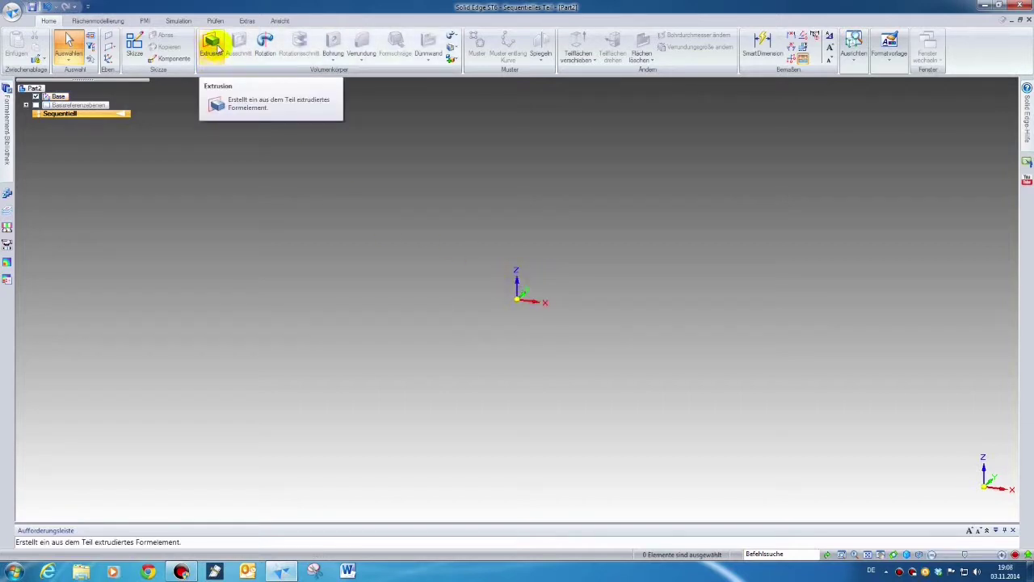
Start an Extrusion and choose the horizontal XY base plane for its profile sketch
click(217, 49)
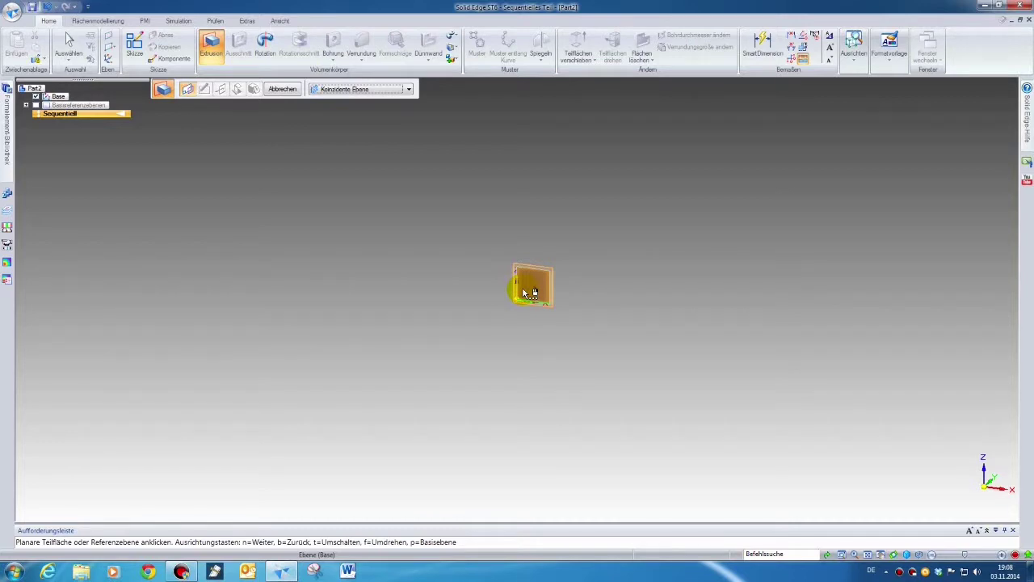
right_click(523, 292)
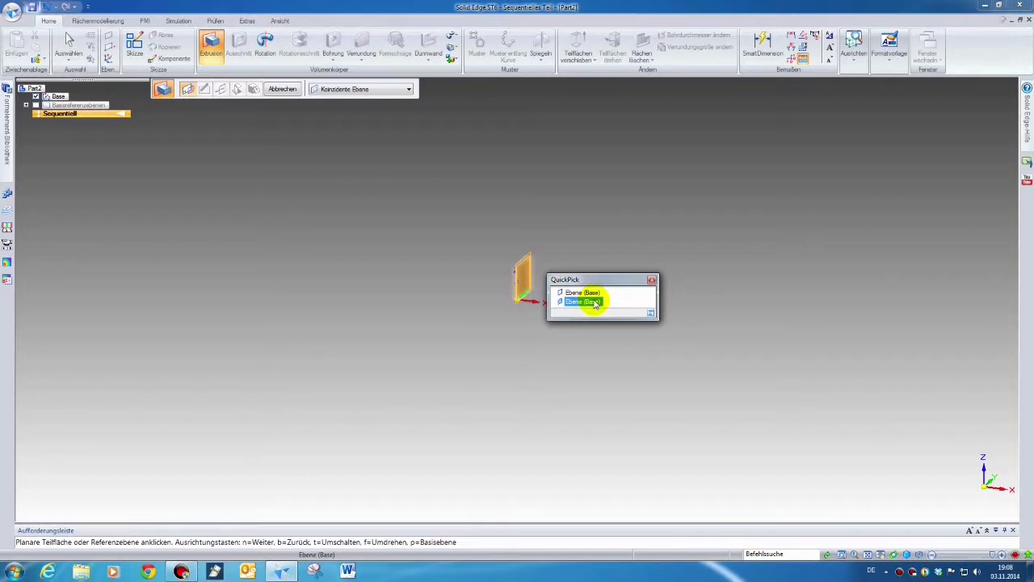
click(652, 281)
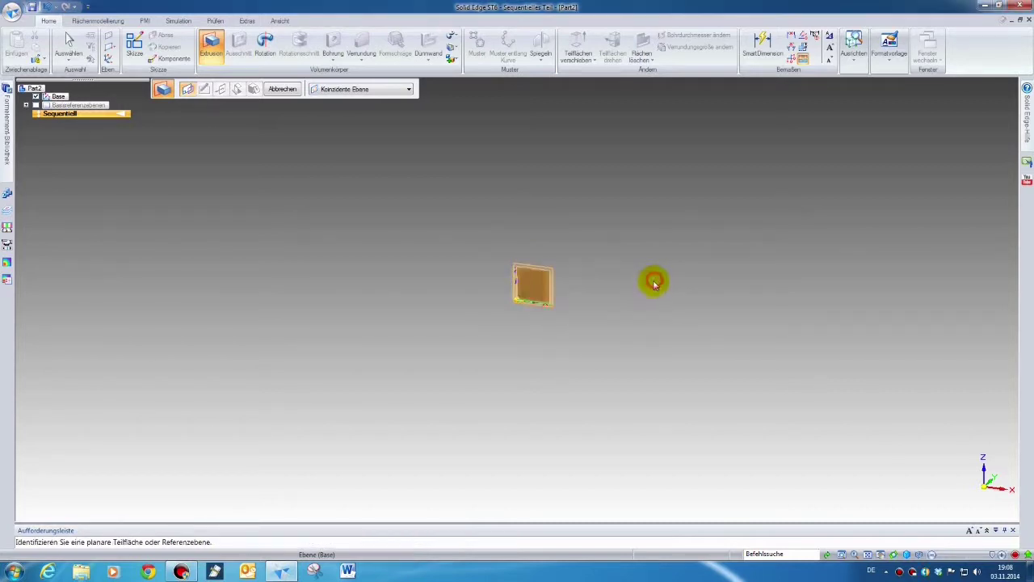
right_click(532, 302)
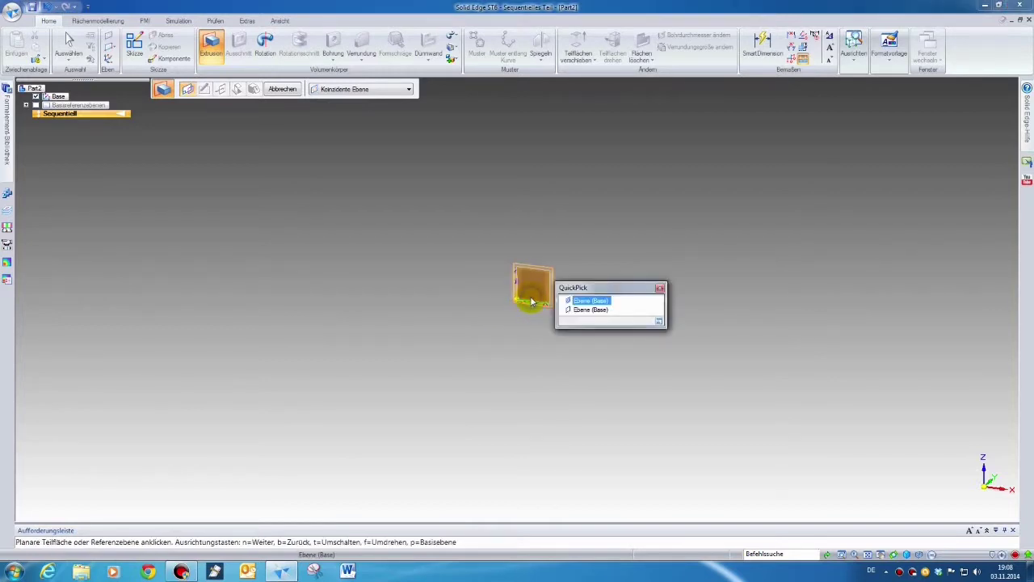
click(596, 311)
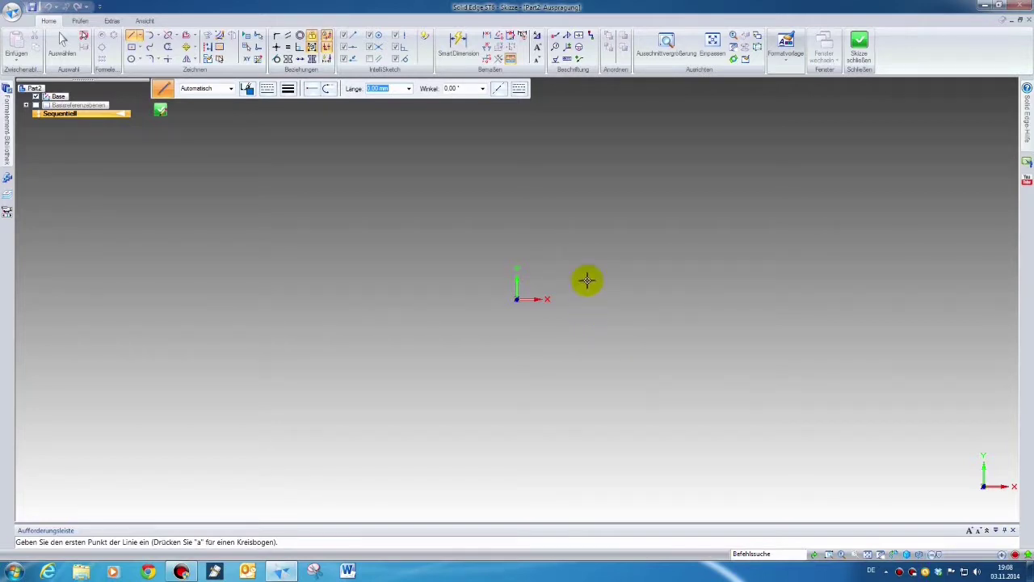
click(139, 46)
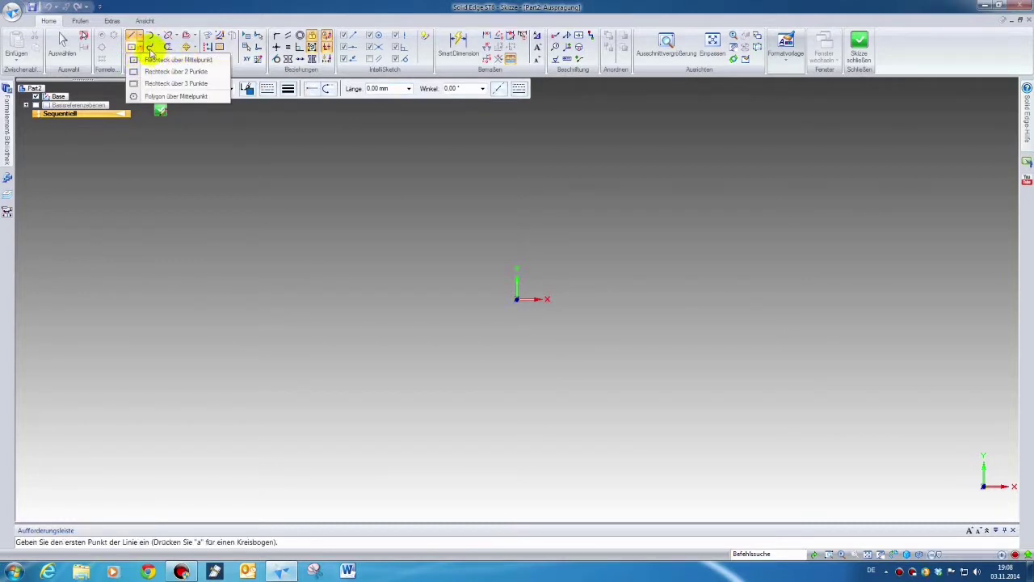
click(139, 48)
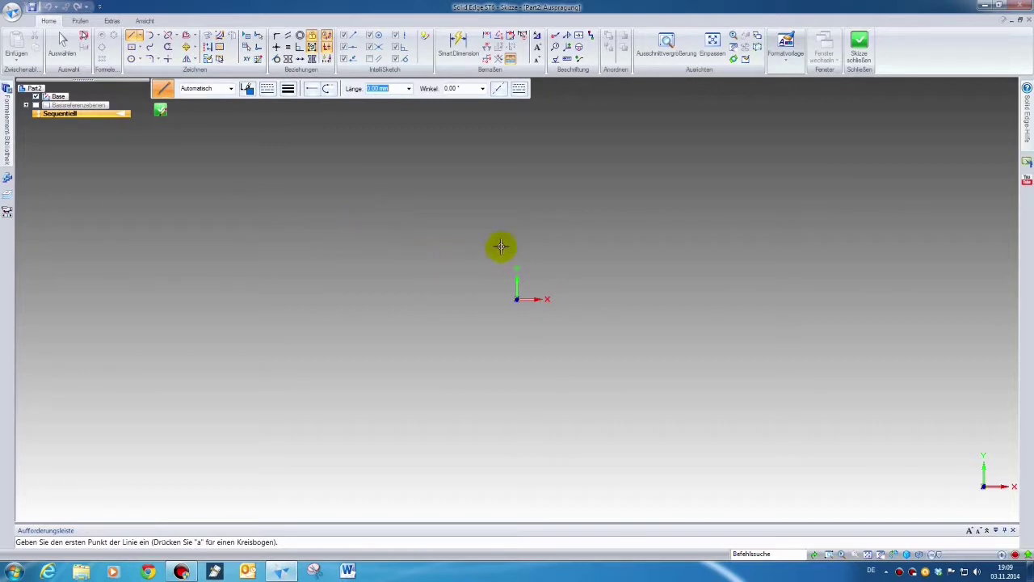
click(435, 242)
click(628, 364)
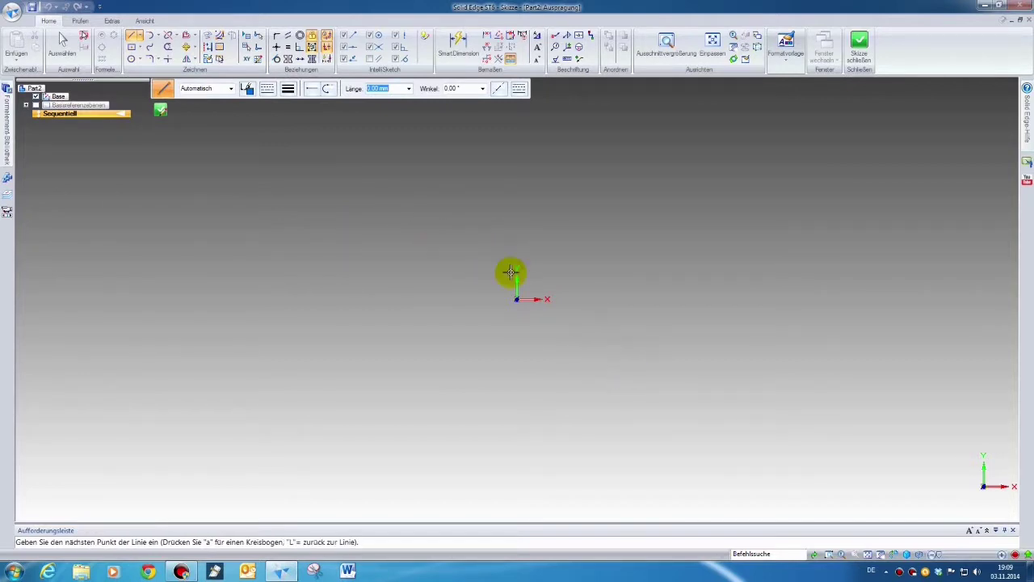
right_click(447, 255)
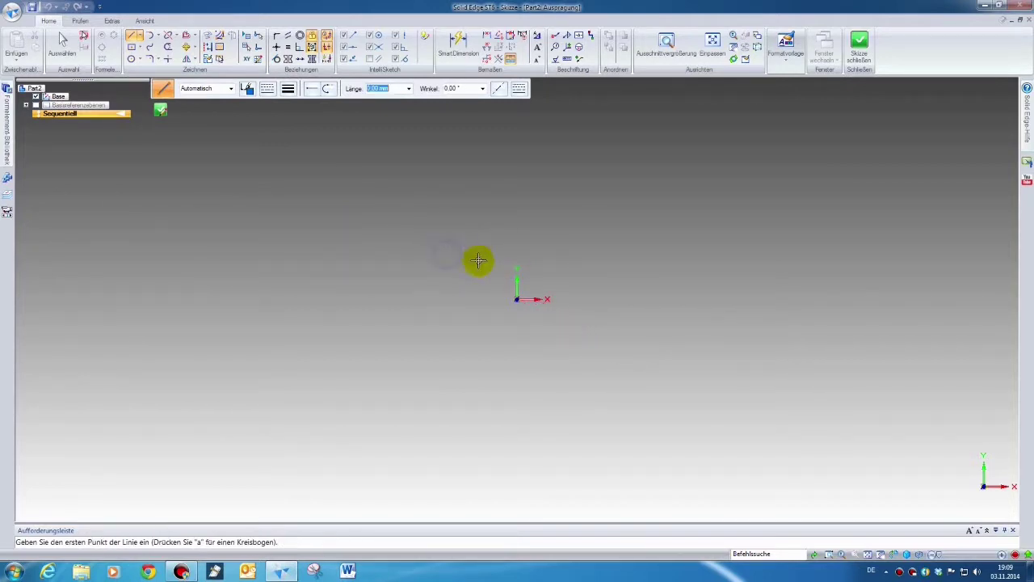
Sketch a rectangle about 29 mm high around the origin and dimension its horizontal side to 240 mm
click(134, 49)
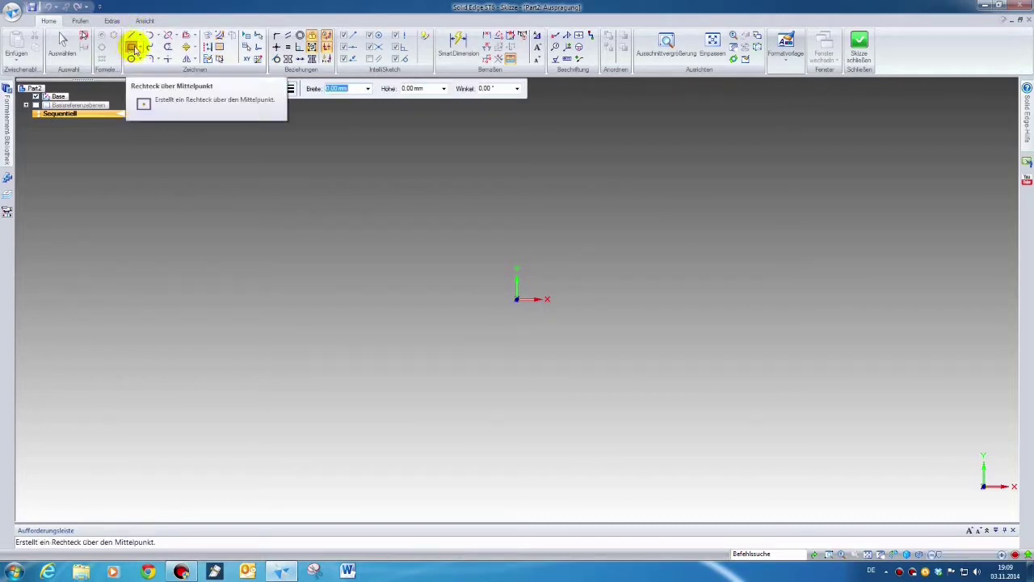
mouse_move(439, 256)
mouse_down()
mouse_move(580, 308)
mouse_move(616, 338)
mouse_up()
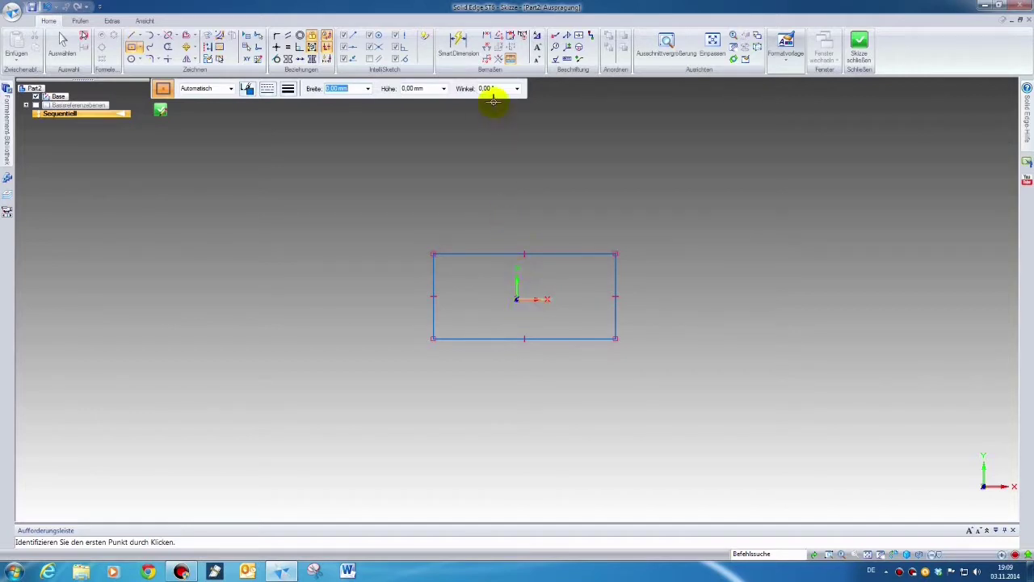
click(459, 47)
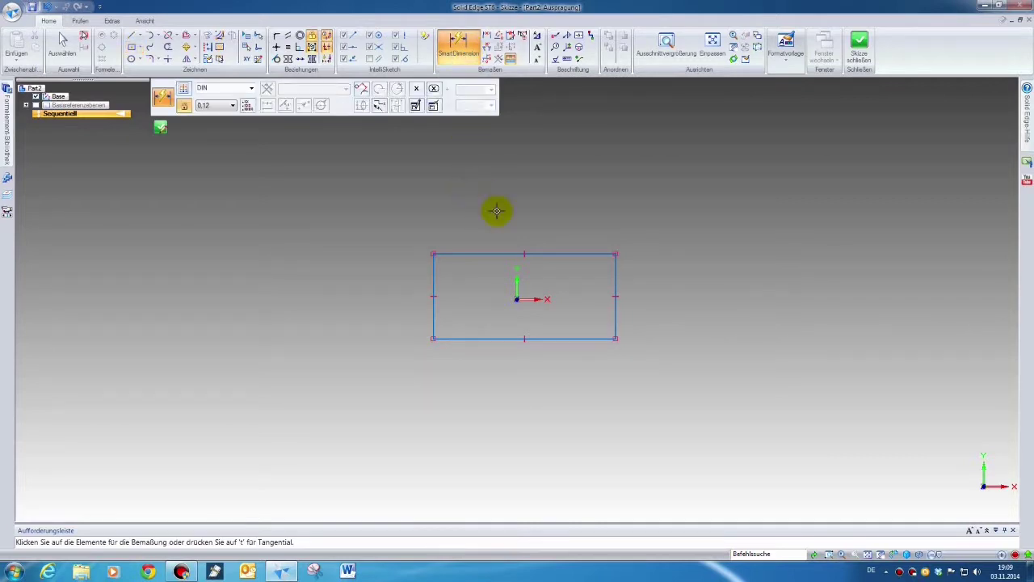
click(509, 254)
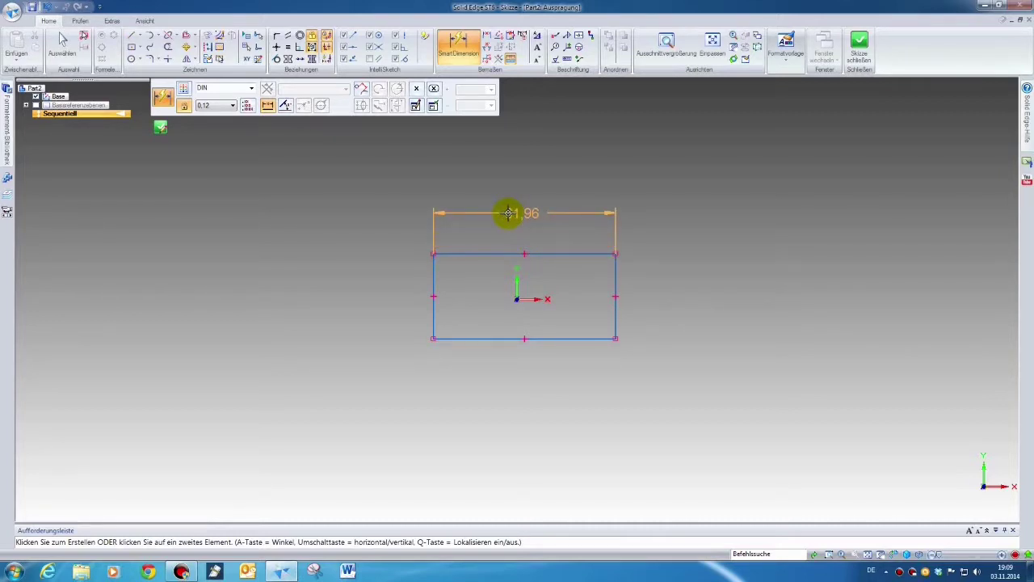
click(509, 213)
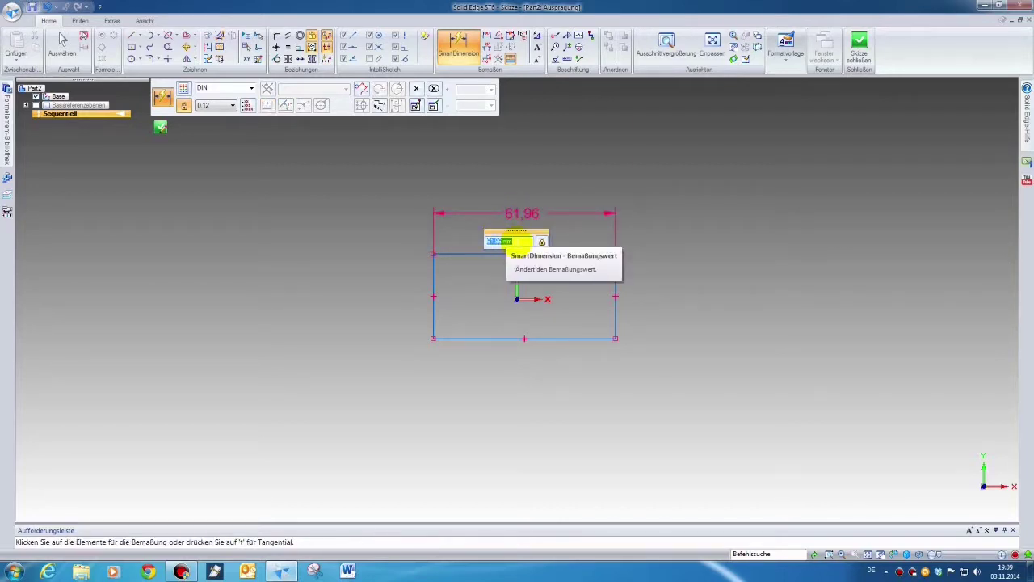
text(240)
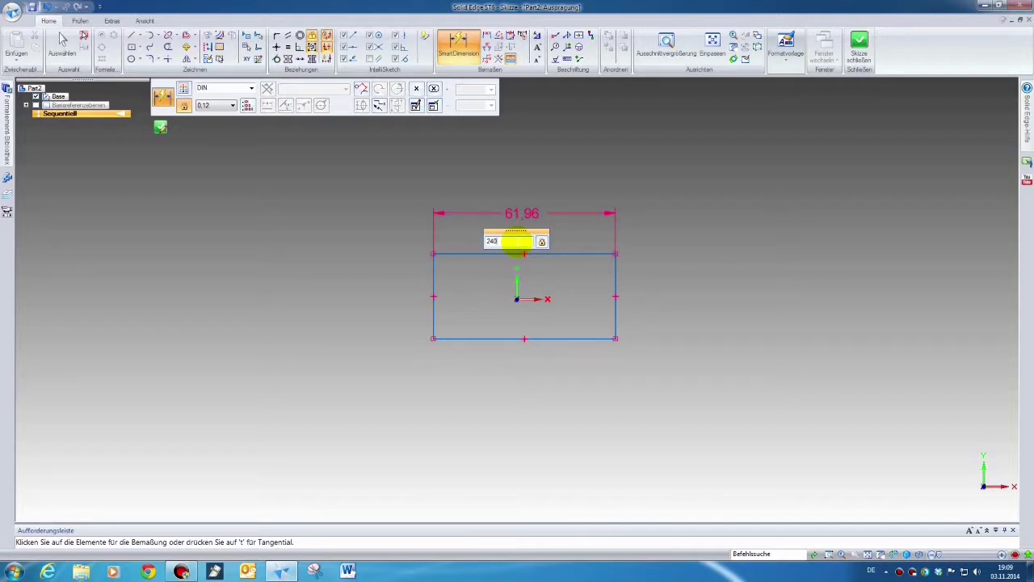
key(Return)
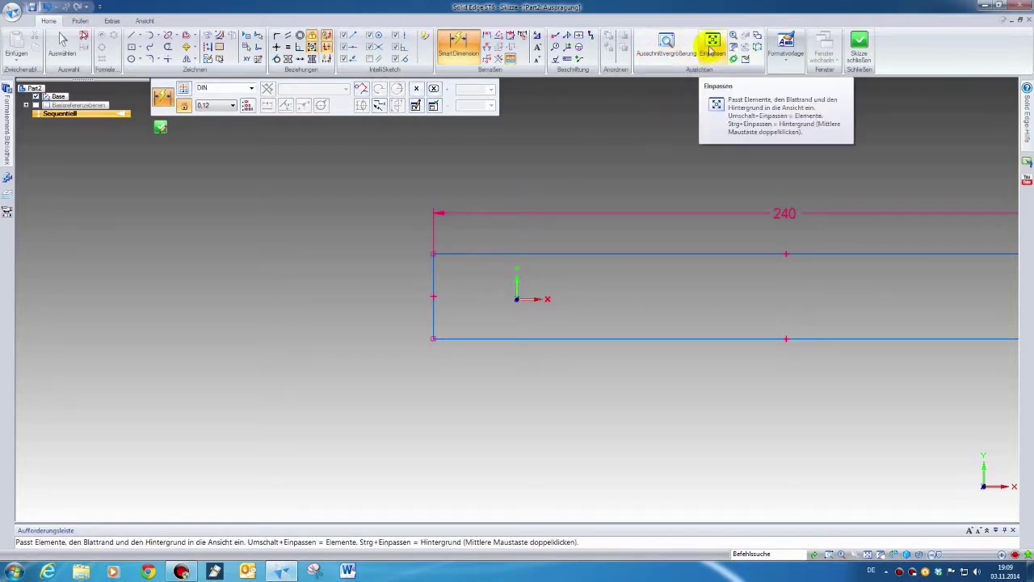
Dimension the rectangle's vertical side to 100 mm
click(711, 49)
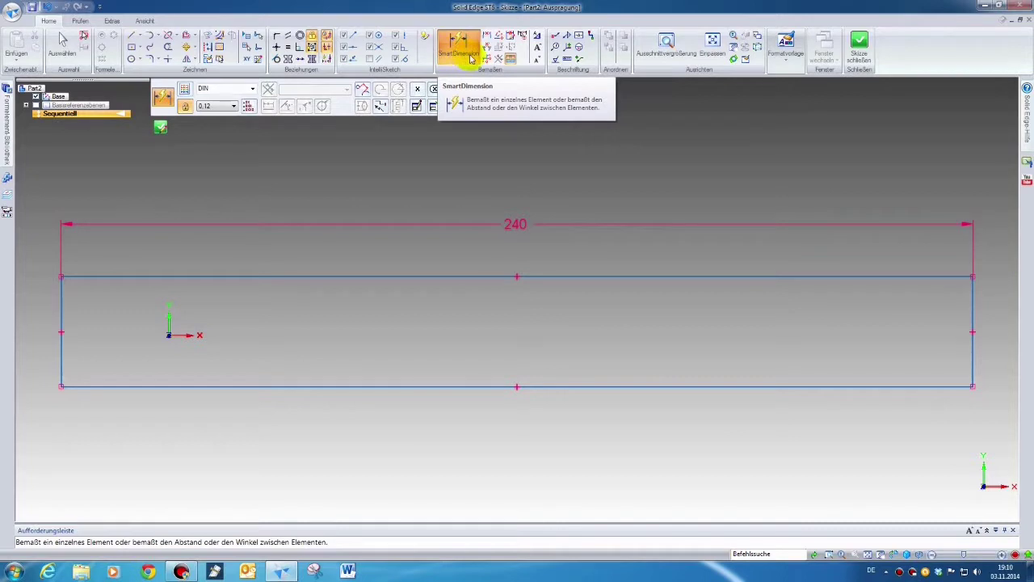
click(61, 296)
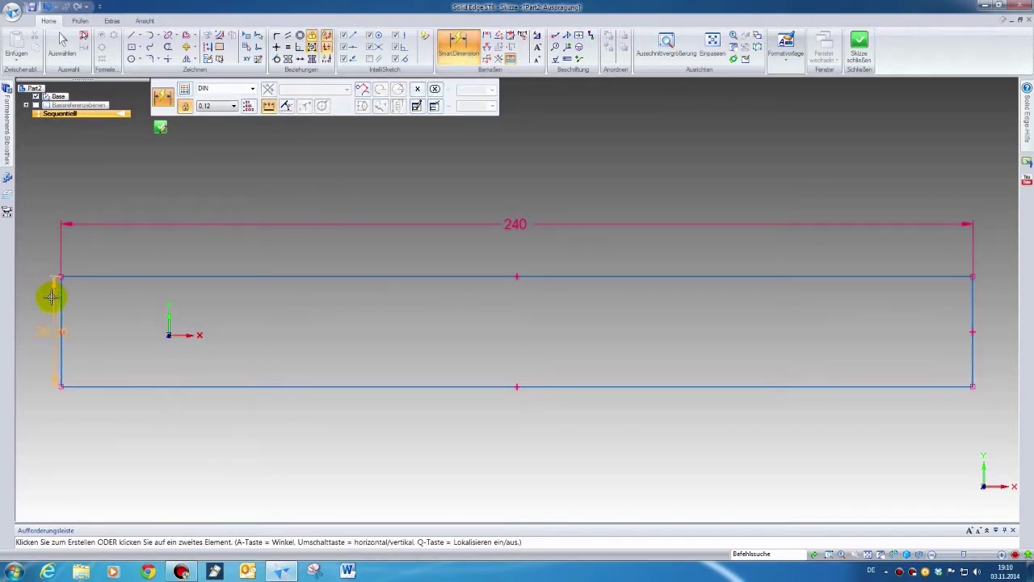
click(38, 296)
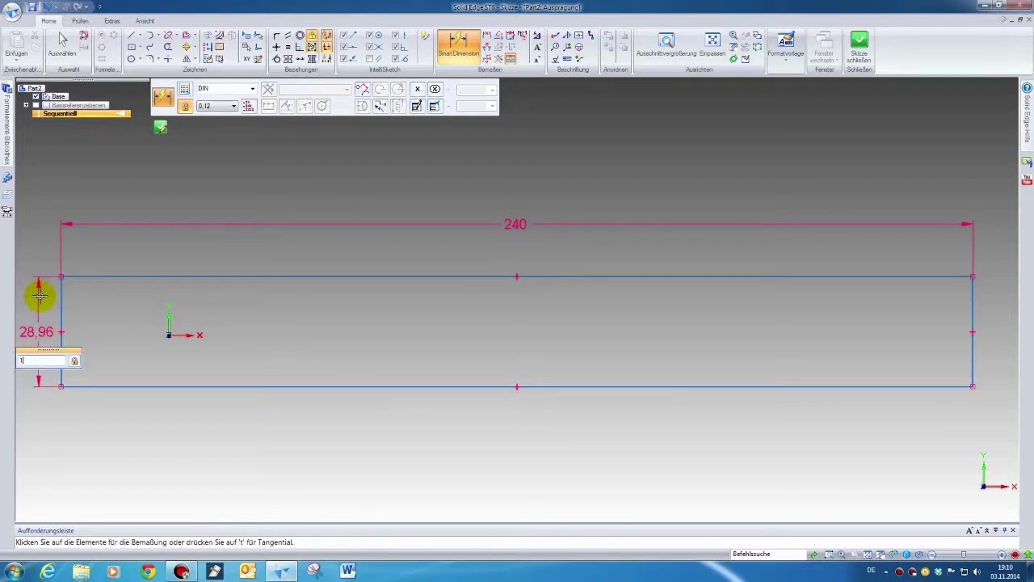
key(Return)
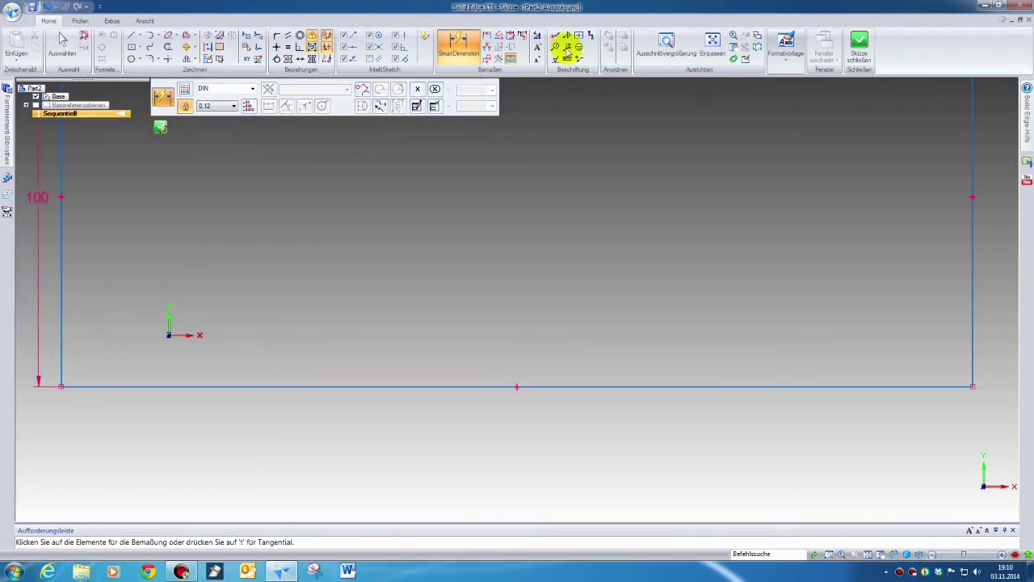
Close the rectangle sketch and extrude it upward by 5 mm
click(714, 50)
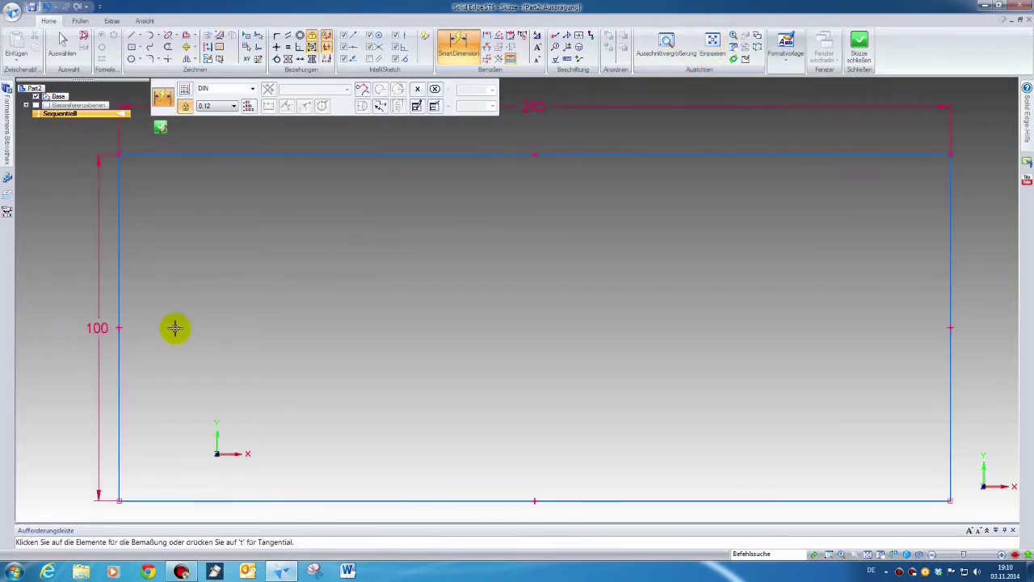
click(862, 46)
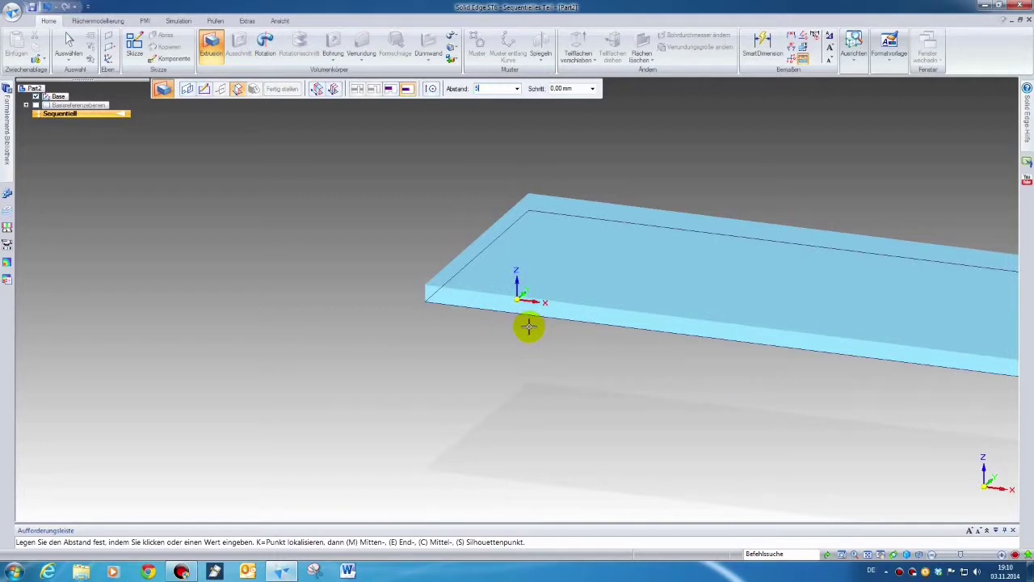
key(Return)
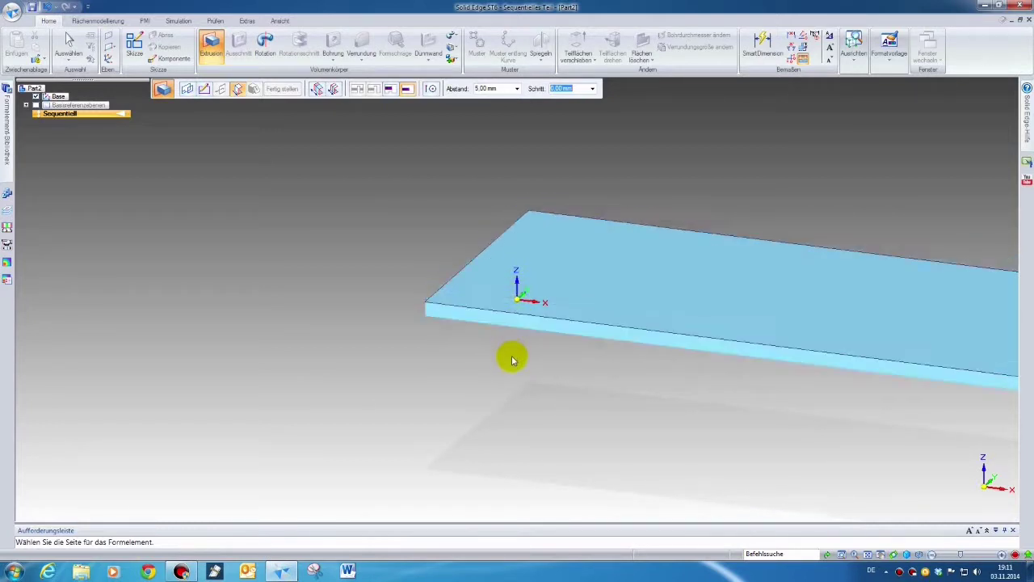
click(483, 200)
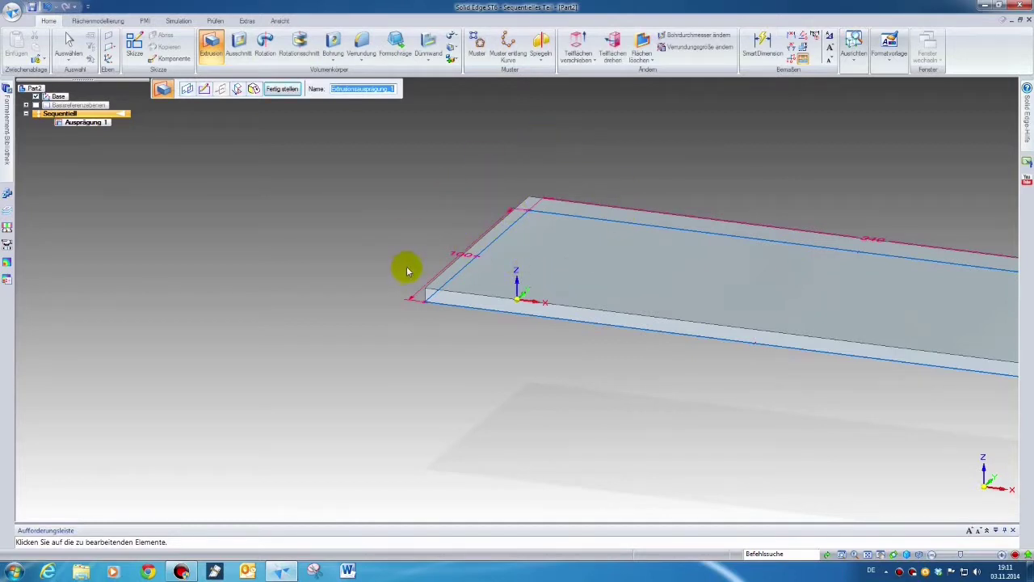
click(283, 89)
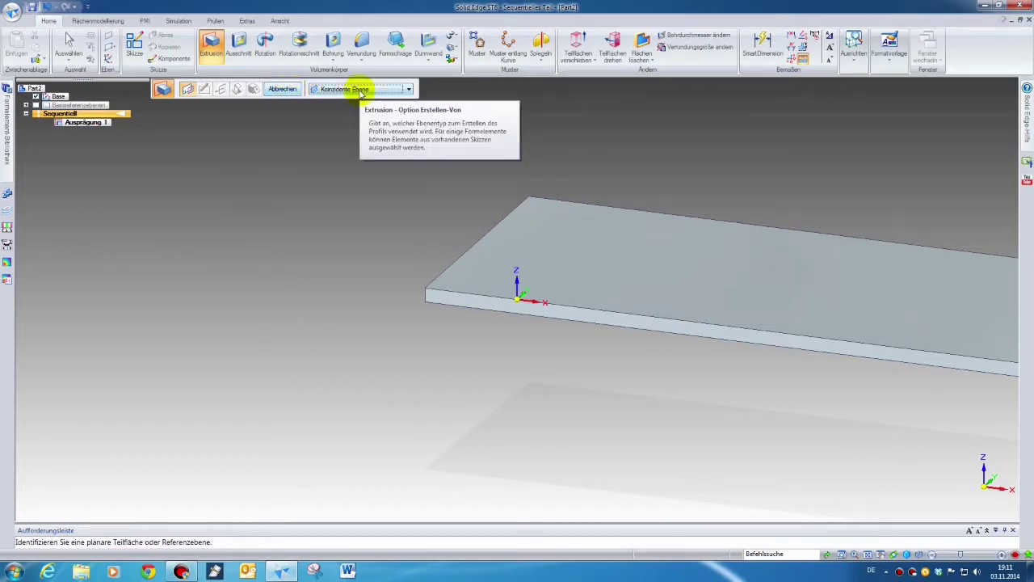
Save the part on the Desktop under the file name boden as a Part document
click(278, 21)
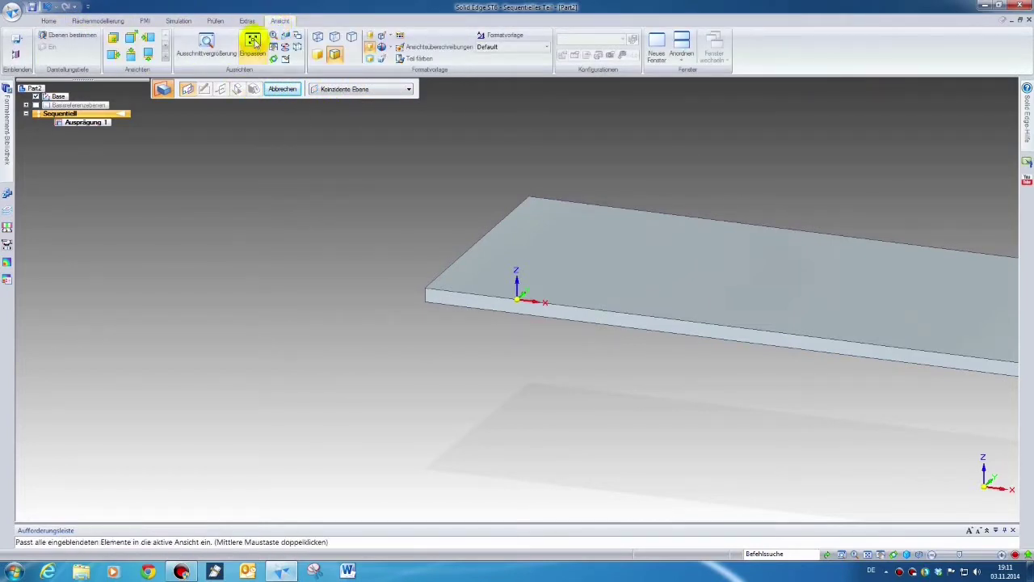
click(256, 45)
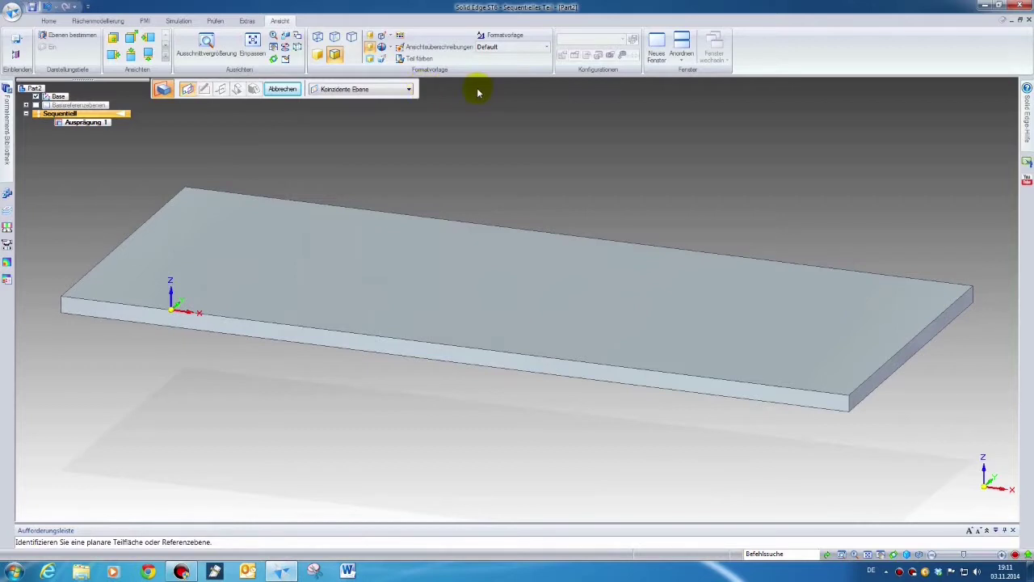
click(15, 13)
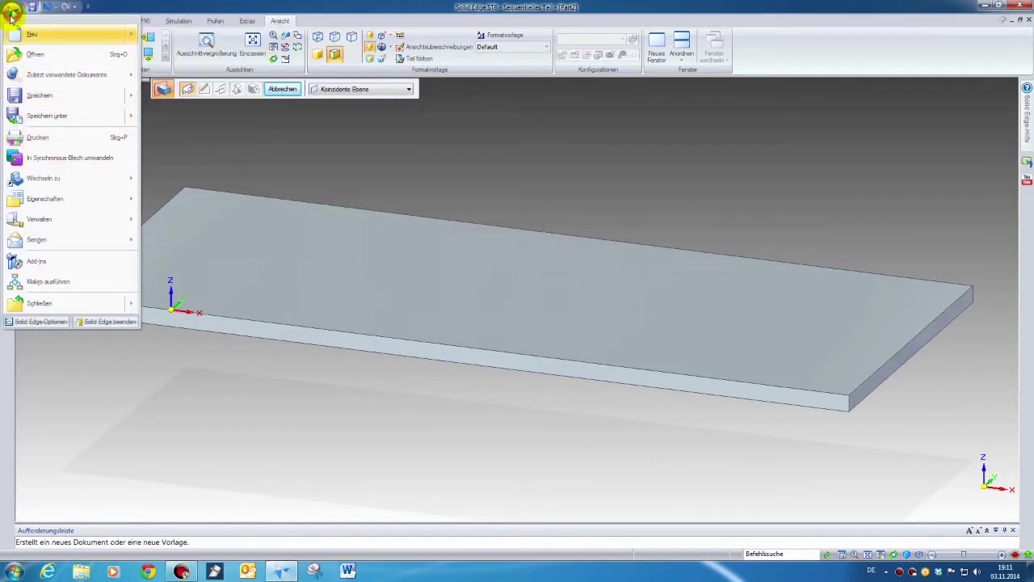
click(43, 117)
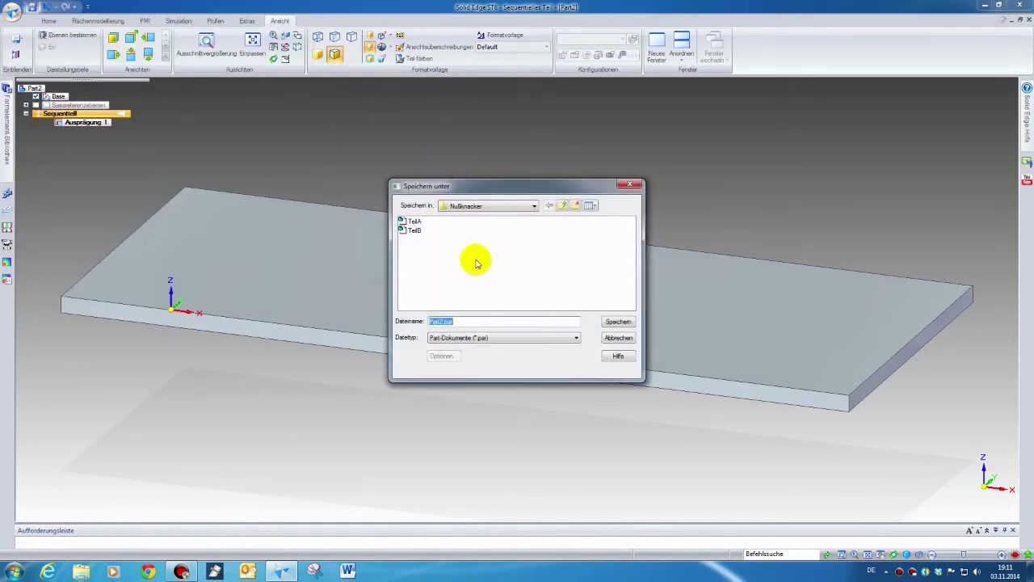
click(479, 207)
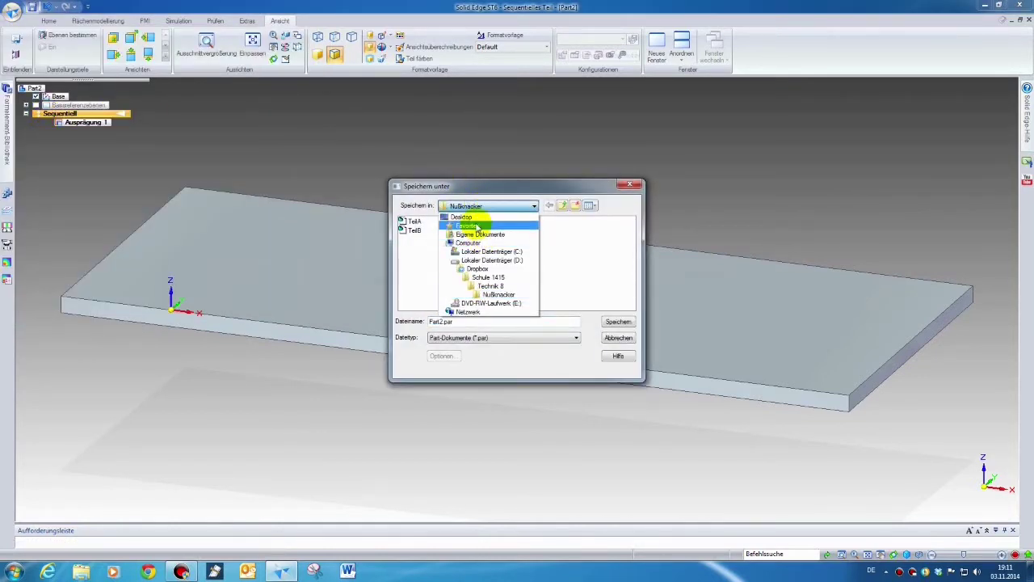
click(475, 215)
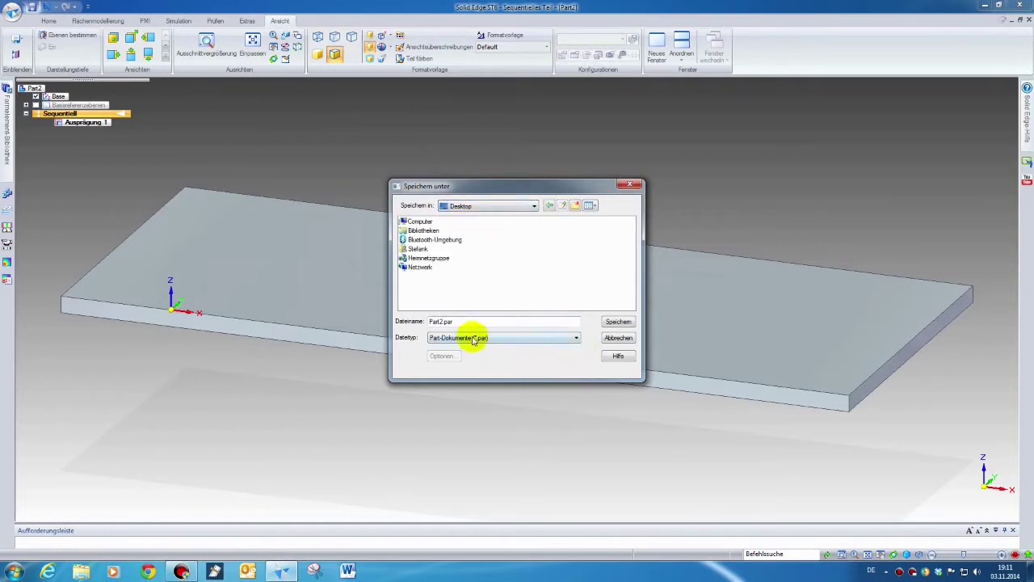
click(453, 321)
drag(453, 321, 408, 321)
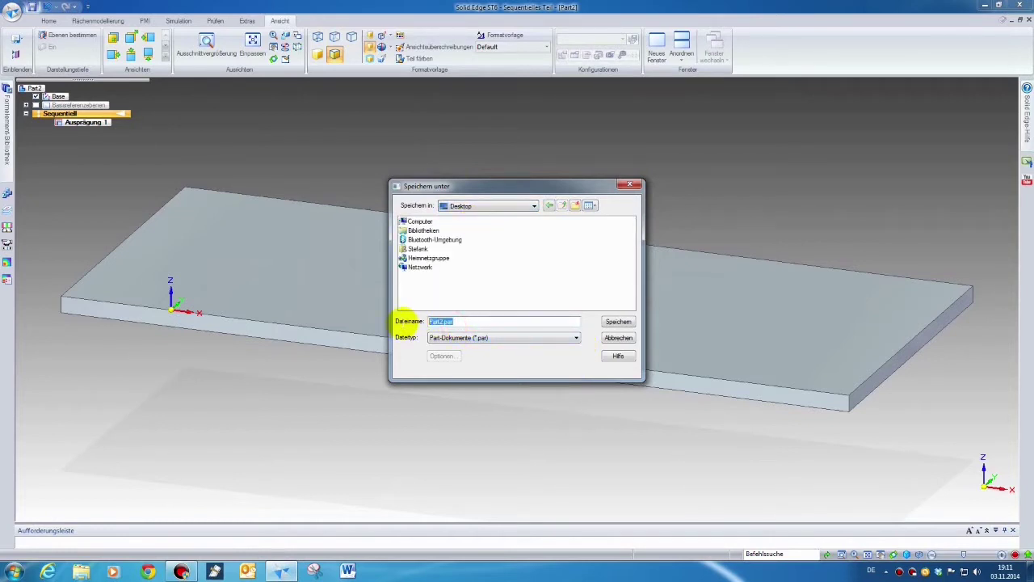
text(boden)
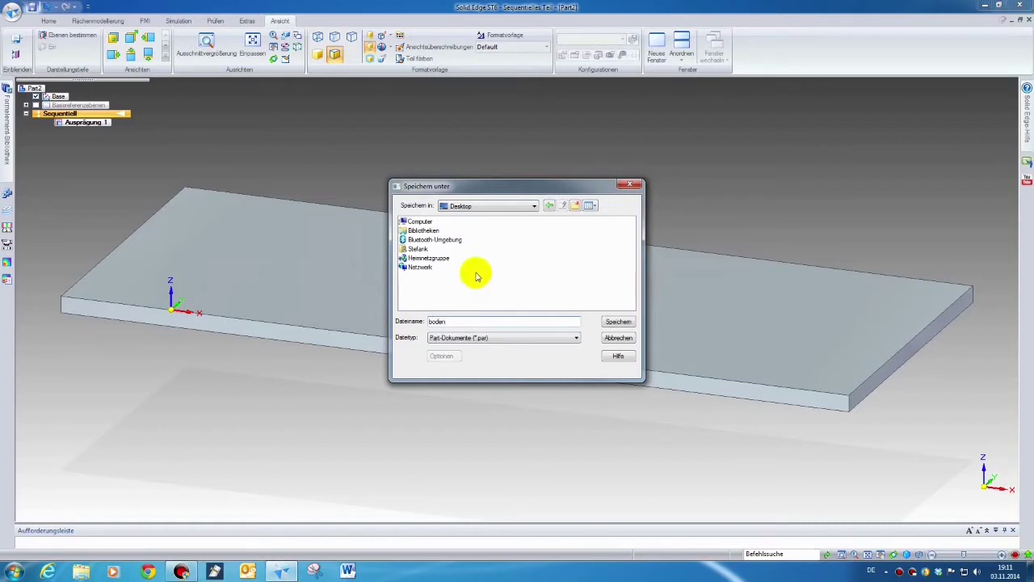
click(617, 322)
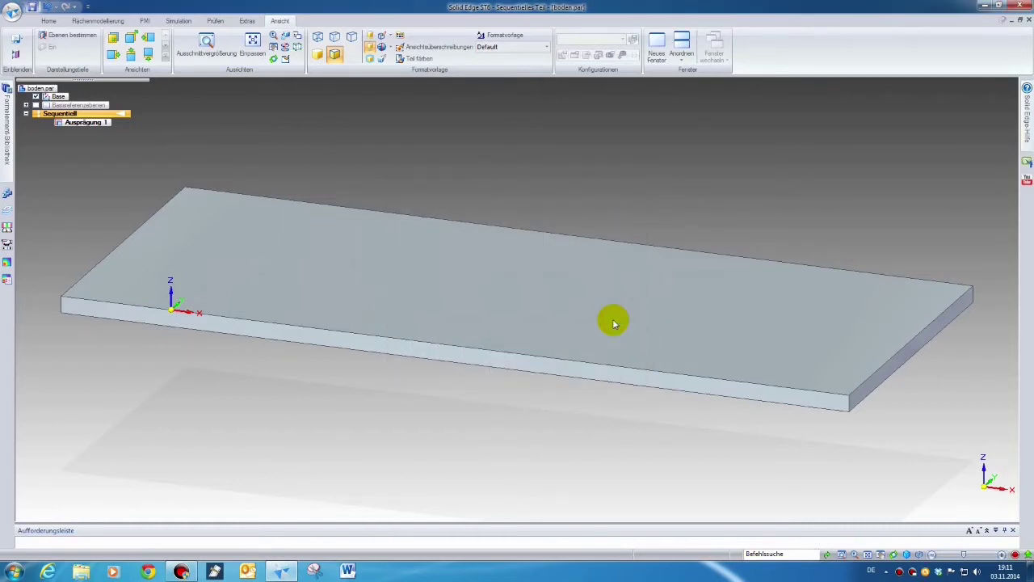